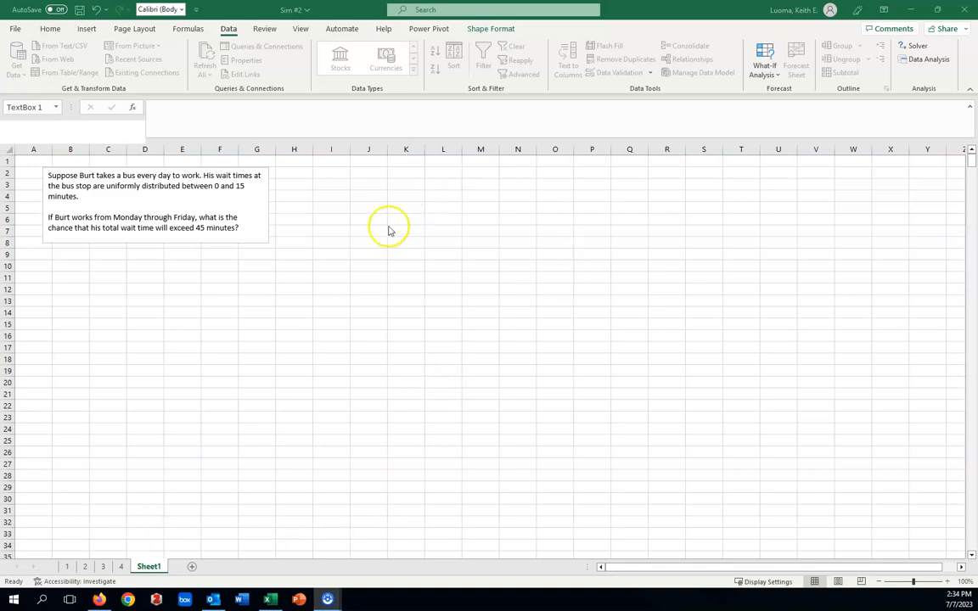
Enter the weekday headers M, T, W, TH and F in cells H1 through L1.
left_click(299, 161)
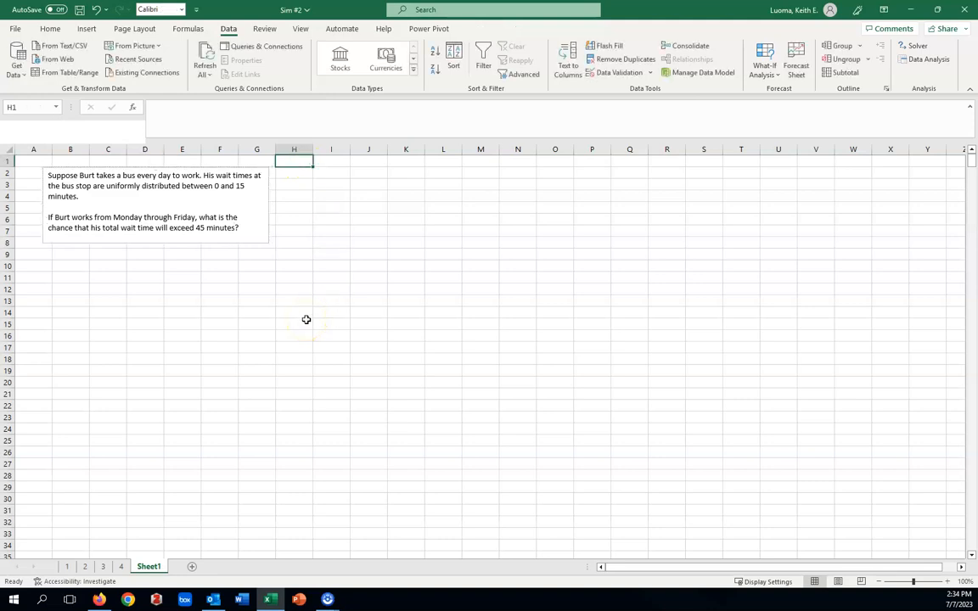
type("M")
key("Tab")
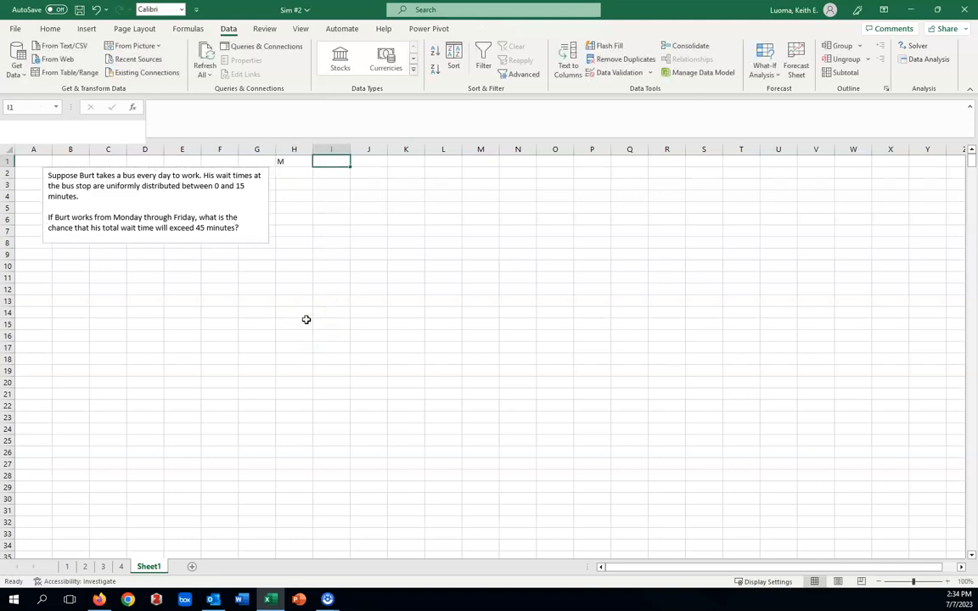
type("T")
key("Tab")
type("W")
key("Tab")
type("TH")
key("Tab")
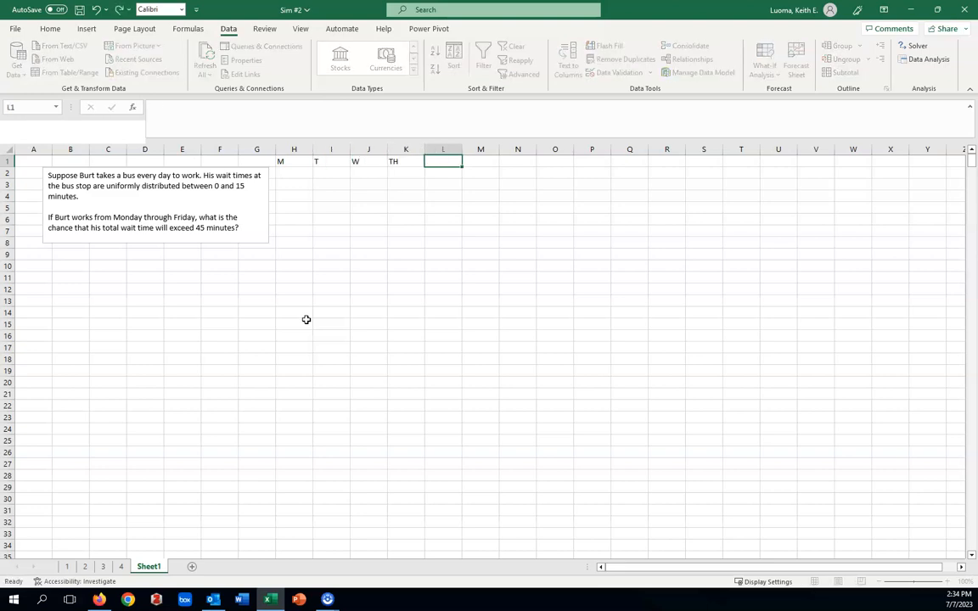
type("F")
key("Tab")
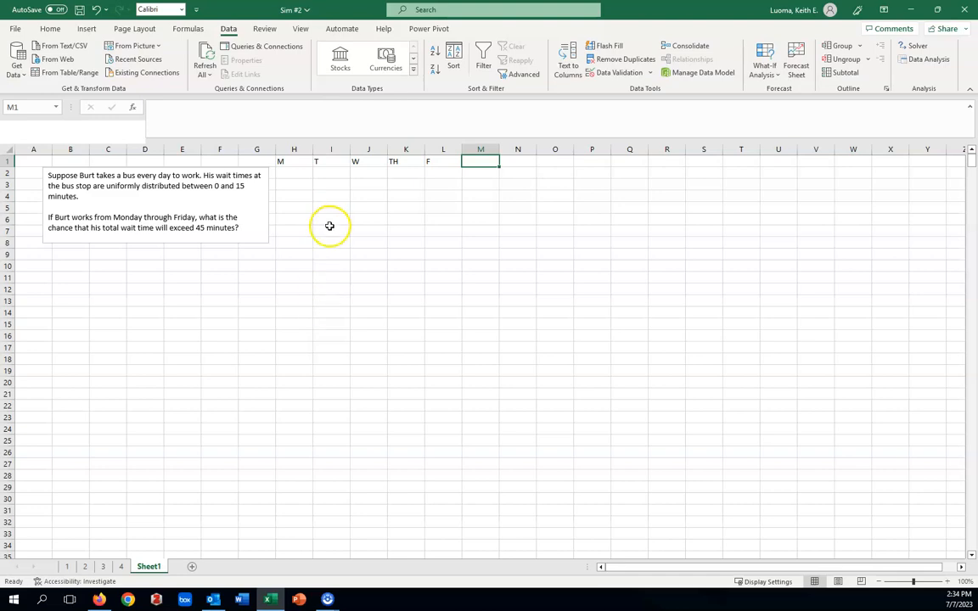
left_click(336, 230)
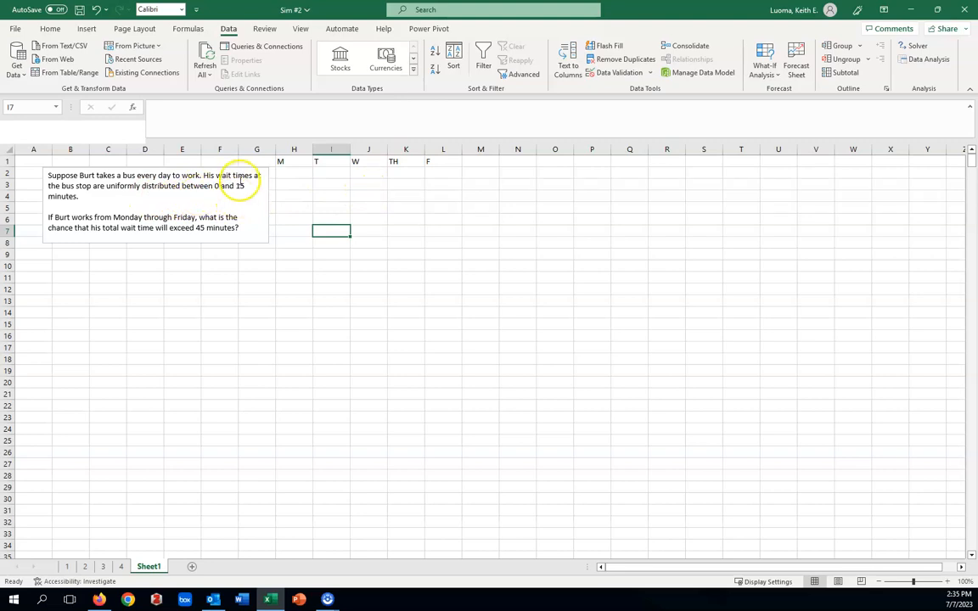
Start the Random Number Generation analysis tool with 5 variables and 1000 random numbers.
left_click(929, 60)
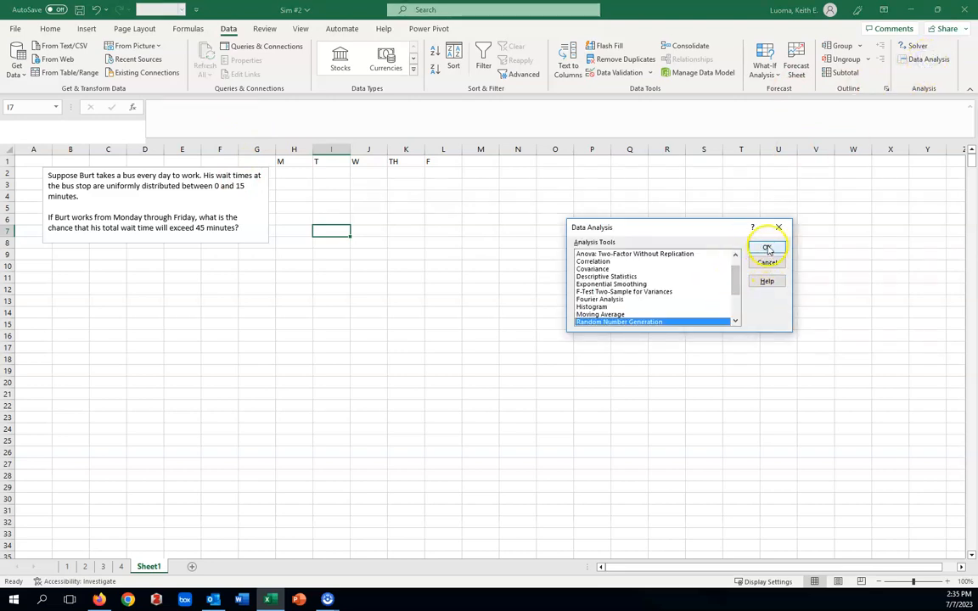
left_click(766, 249)
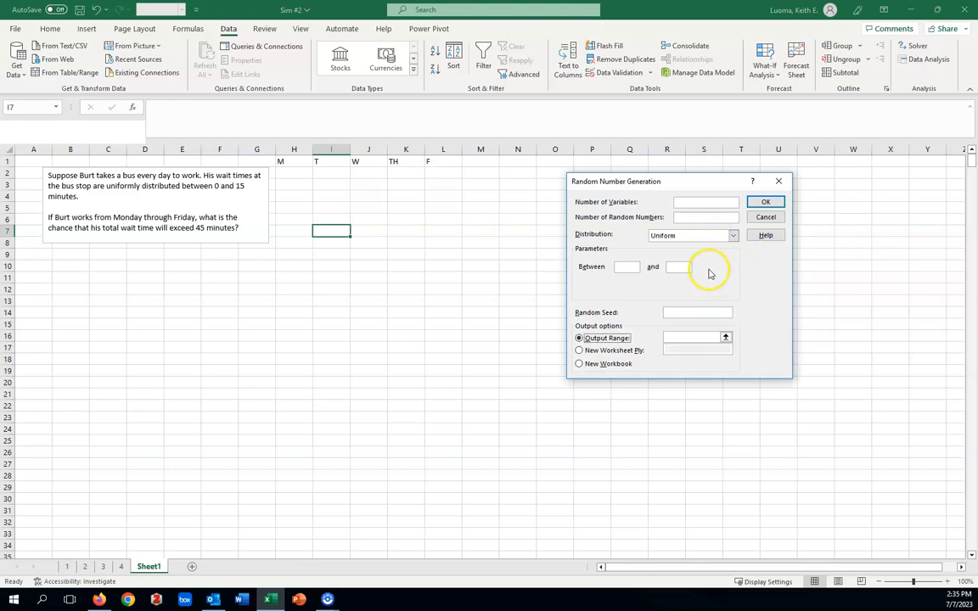
left_click(686, 217)
type("1000")
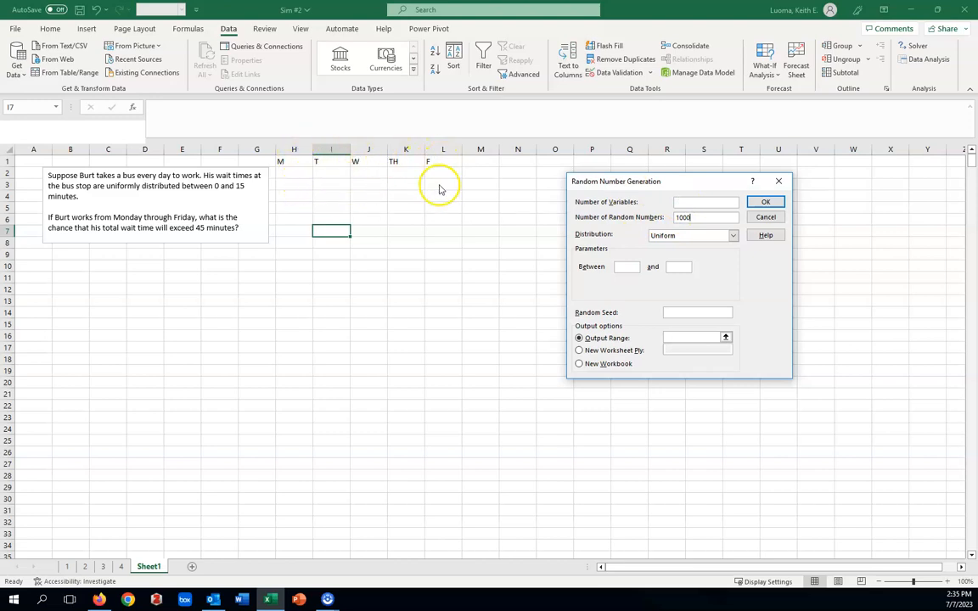
left_click(684, 202)
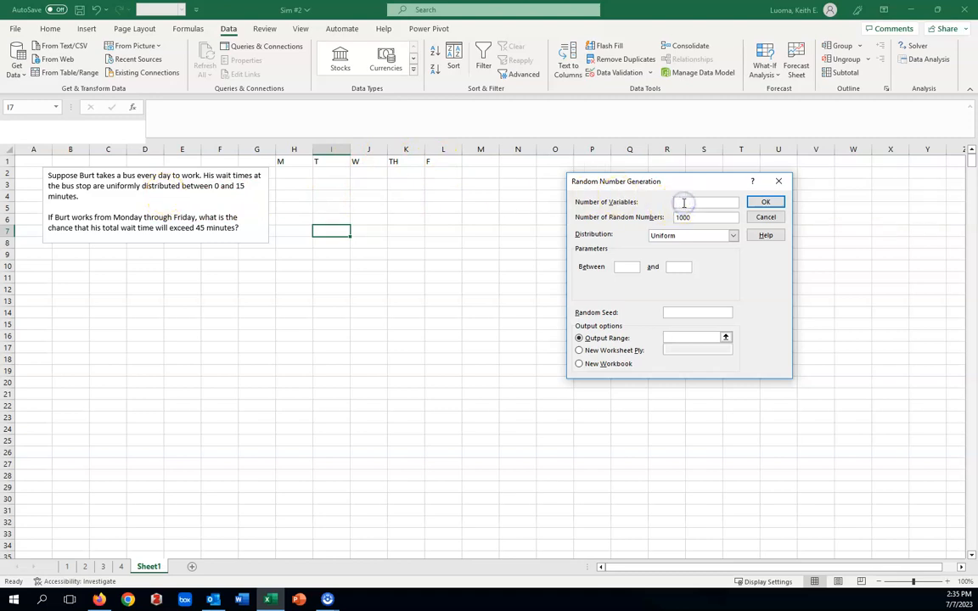
type("5")
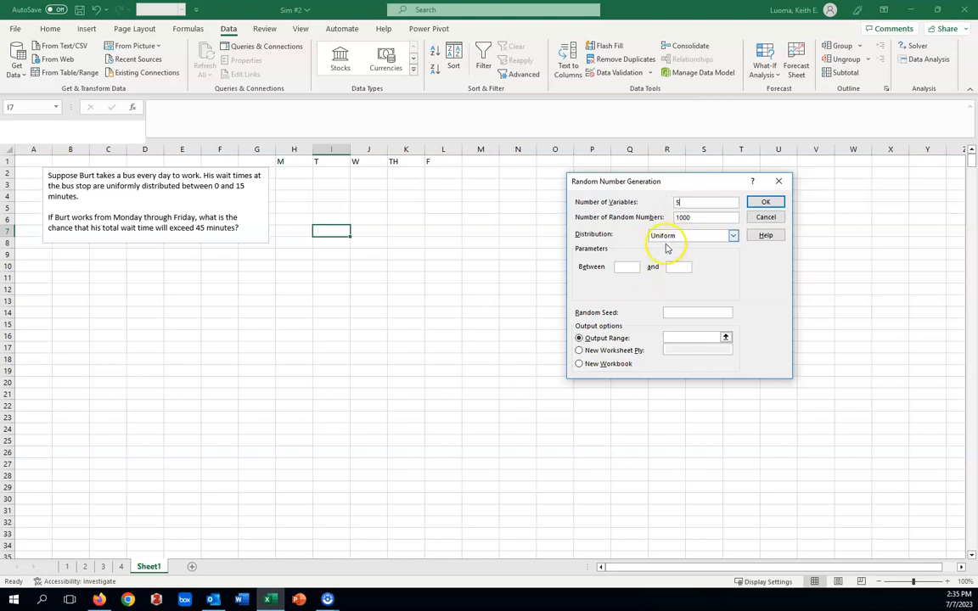
Generate the uniformly distributed random numbers between 0 and 15, with the output starting in cell H2.
left_click(626, 266)
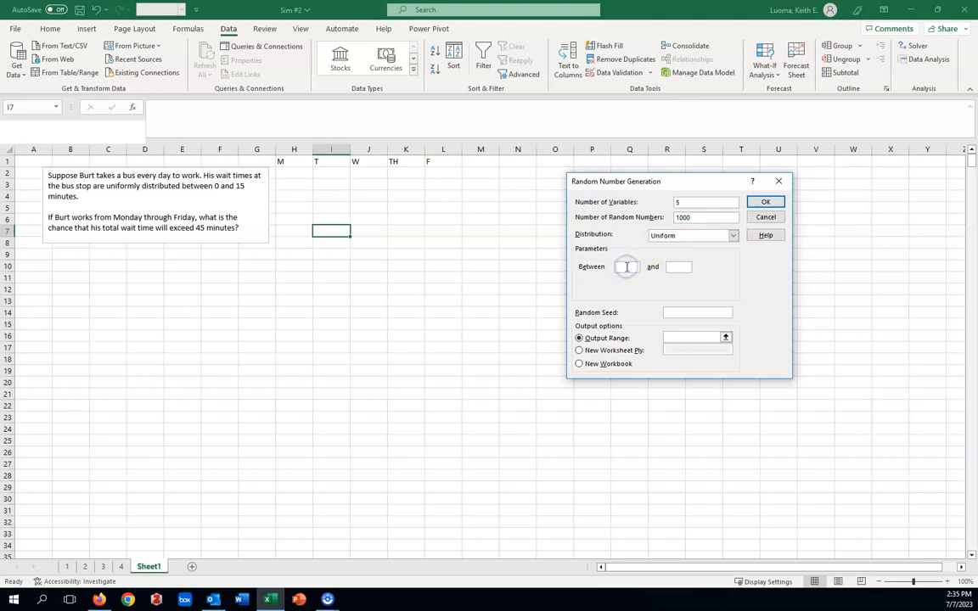
type("0")
left_click(670, 266)
type("15")
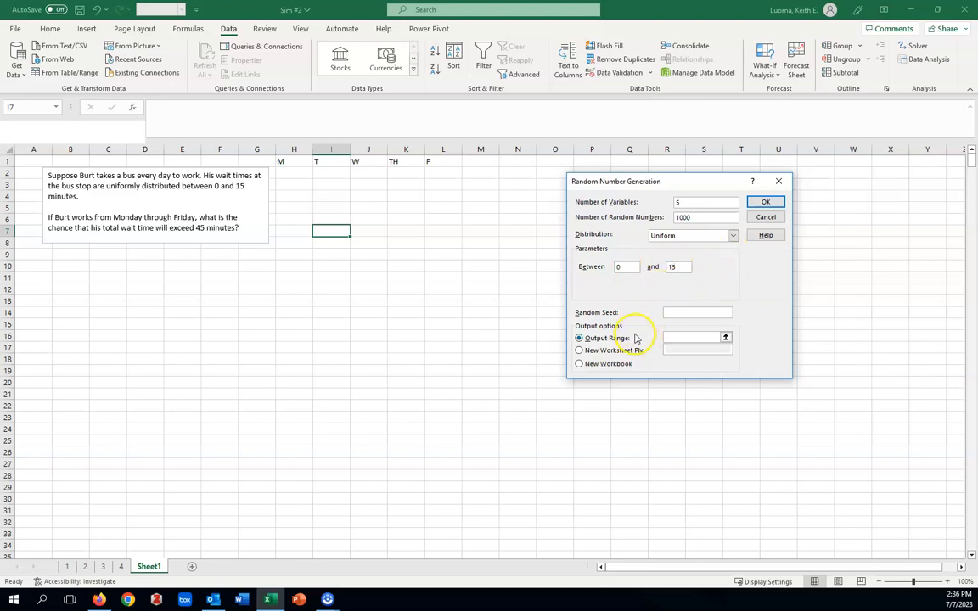
left_click(673, 338)
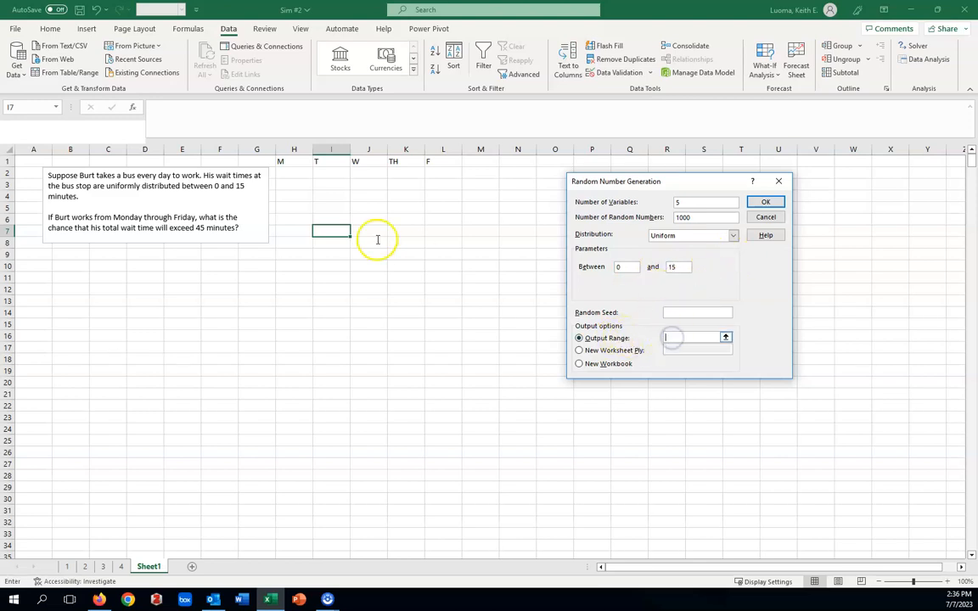
left_click(296, 173)
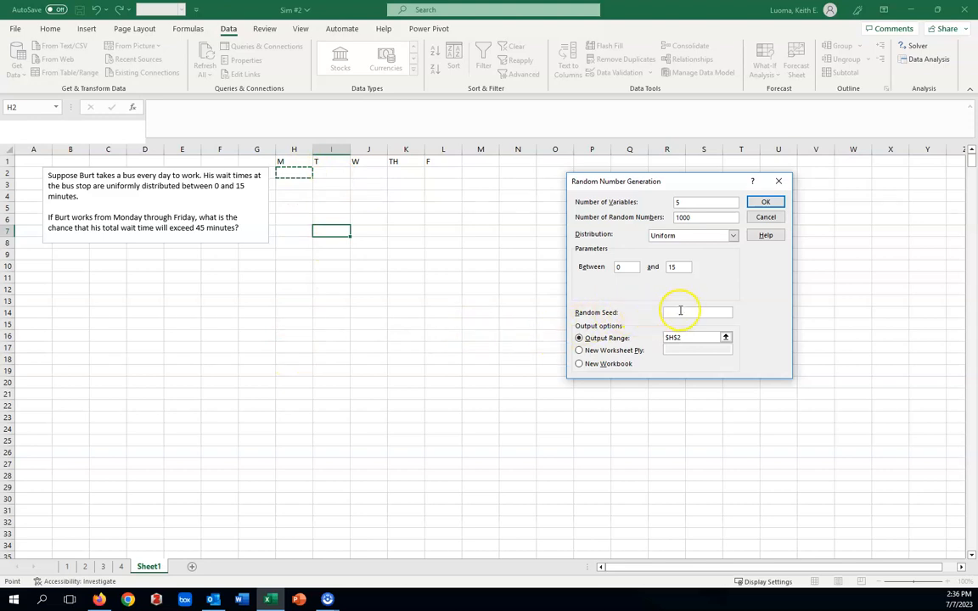
left_click(766, 201)
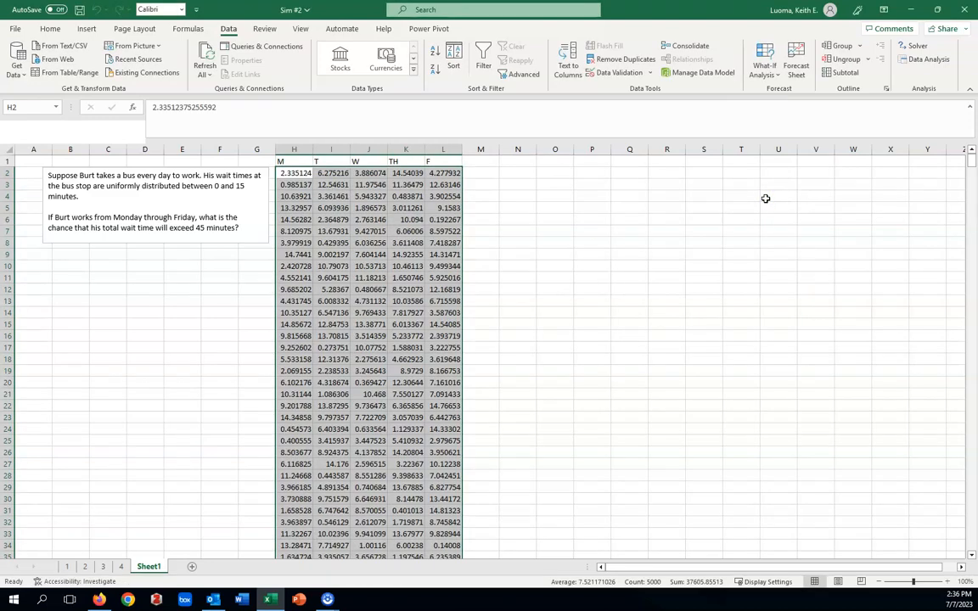
Examine the generated wait times under the weekday headers, row by row and further down the sheet.
left_click(618, 244)
left_click(604, 282)
left_click(493, 197)
left_click(408, 174)
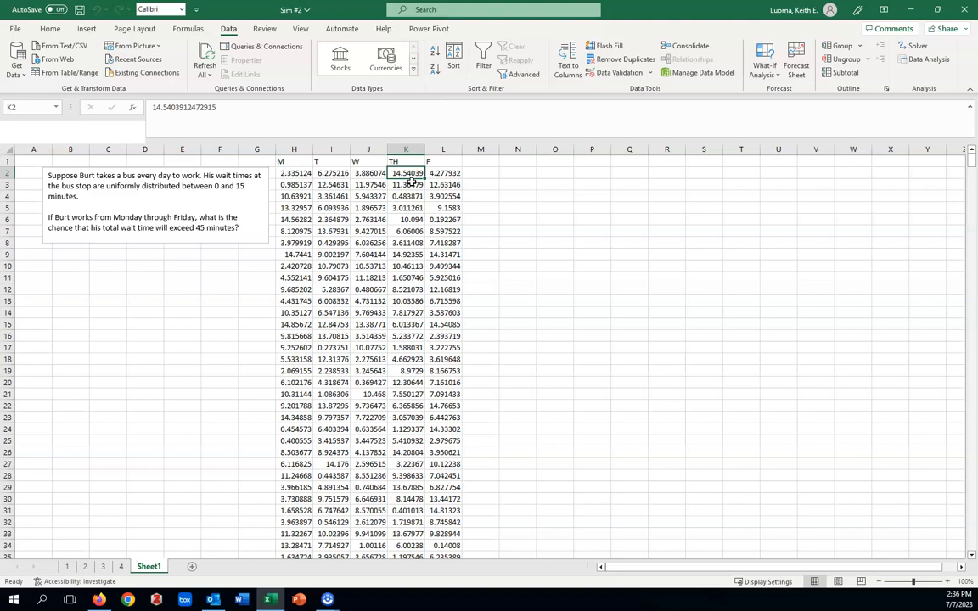
left_click(294, 184)
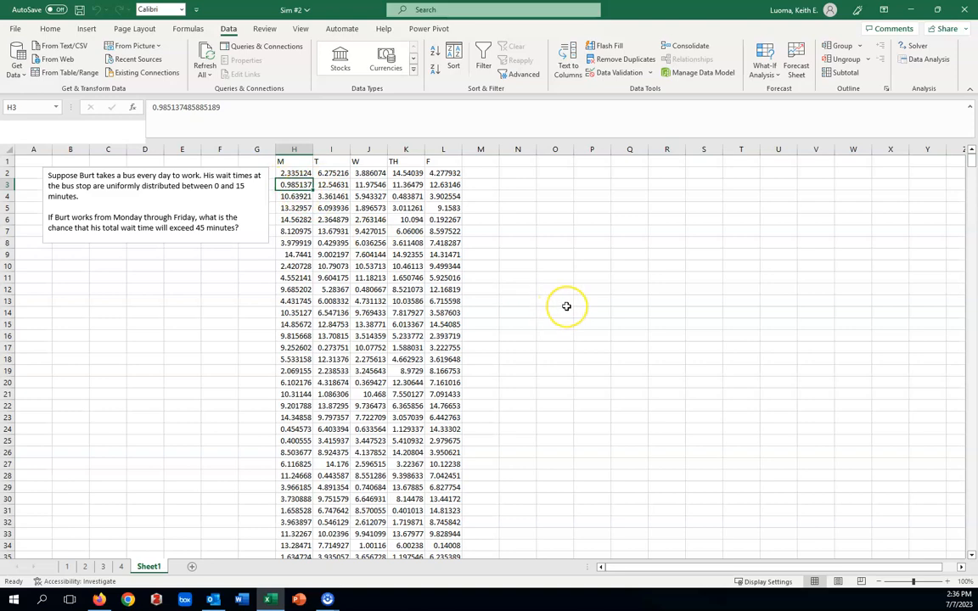
scroll(559, 319, "down", 20)
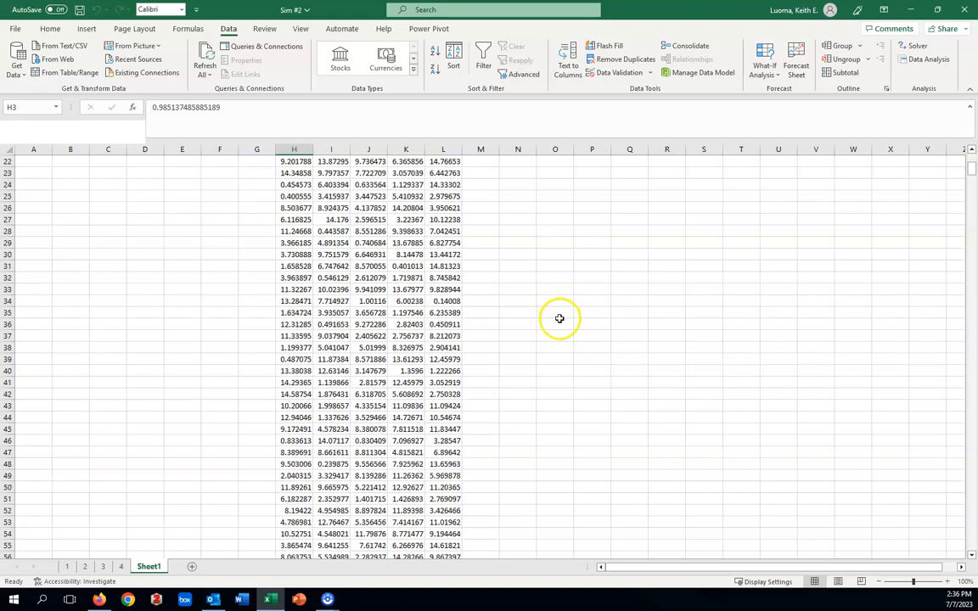
scroll(560, 318, "down", 5)
scroll(560, 319, "up", 20)
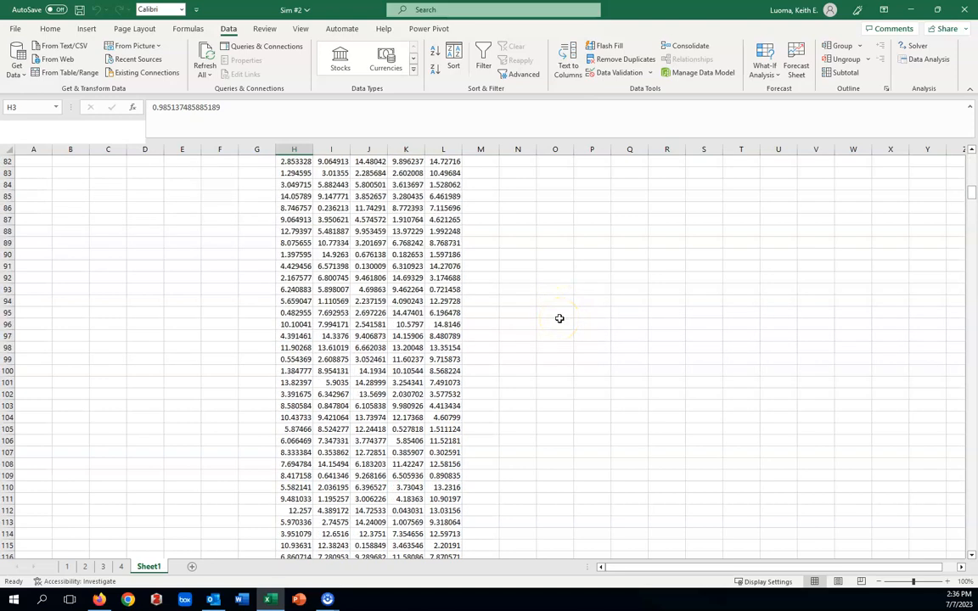
scroll(559, 319, "up", 2)
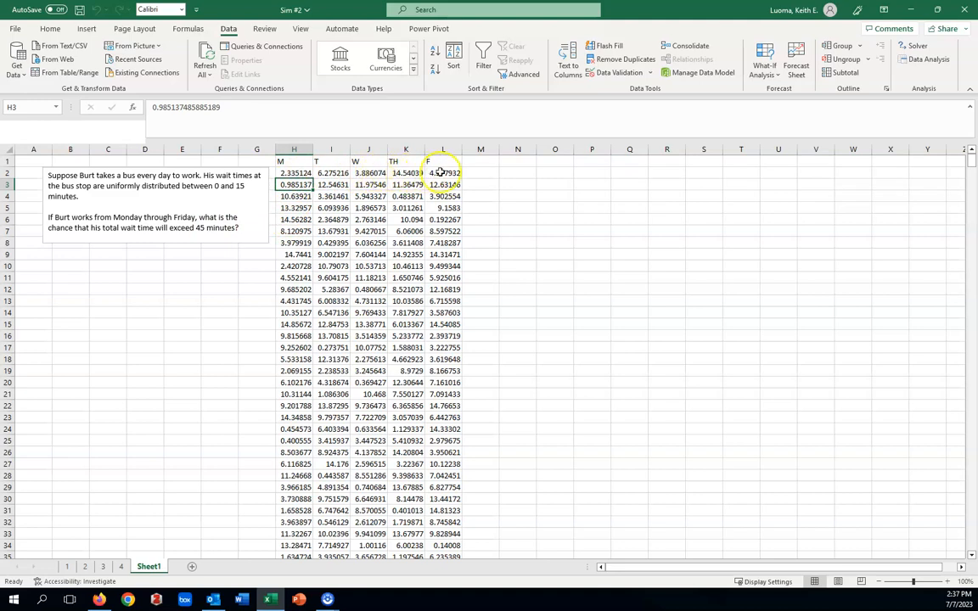
Add a column headed "sum" in M1 that totals each week's wait times, with =SUM(H2:L2) in M2 filled down all rows.
left_click(481, 160)
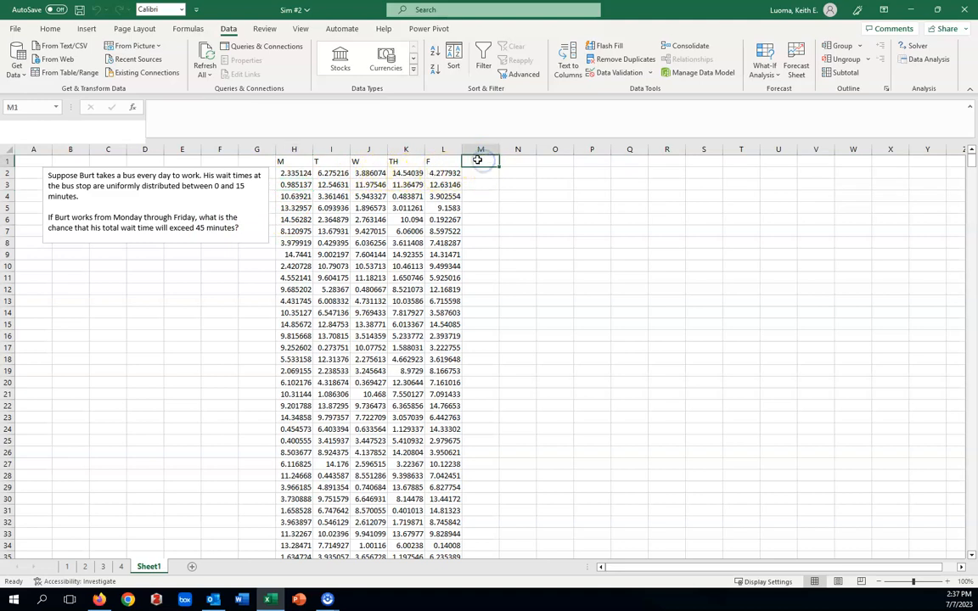
type("sum")
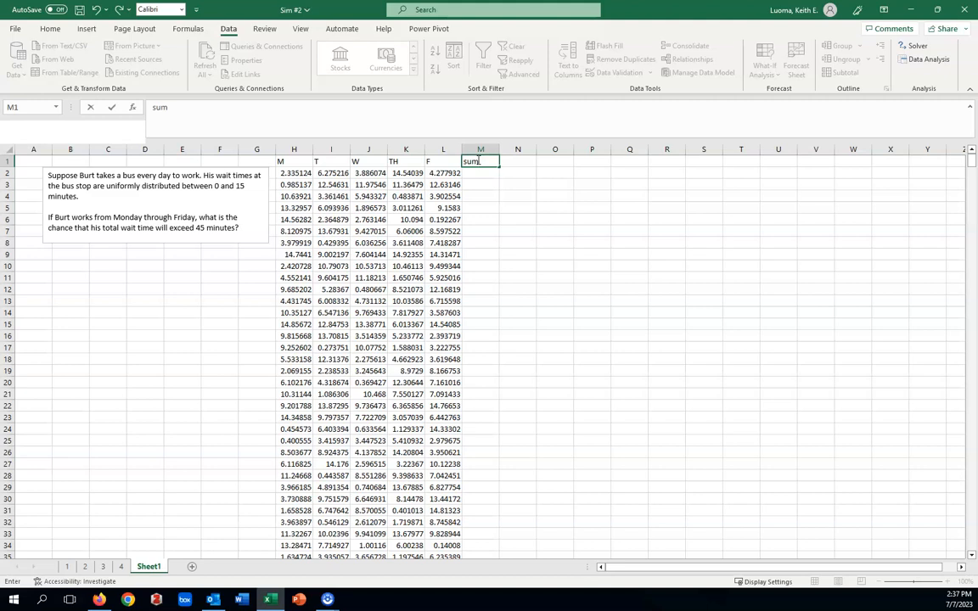
left_click(488, 173)
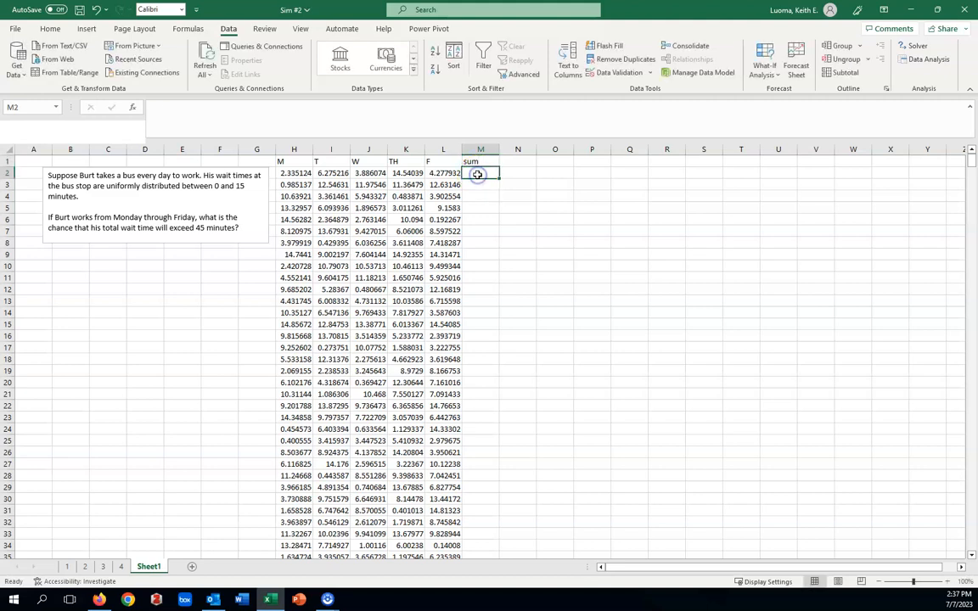
type("=SUM")
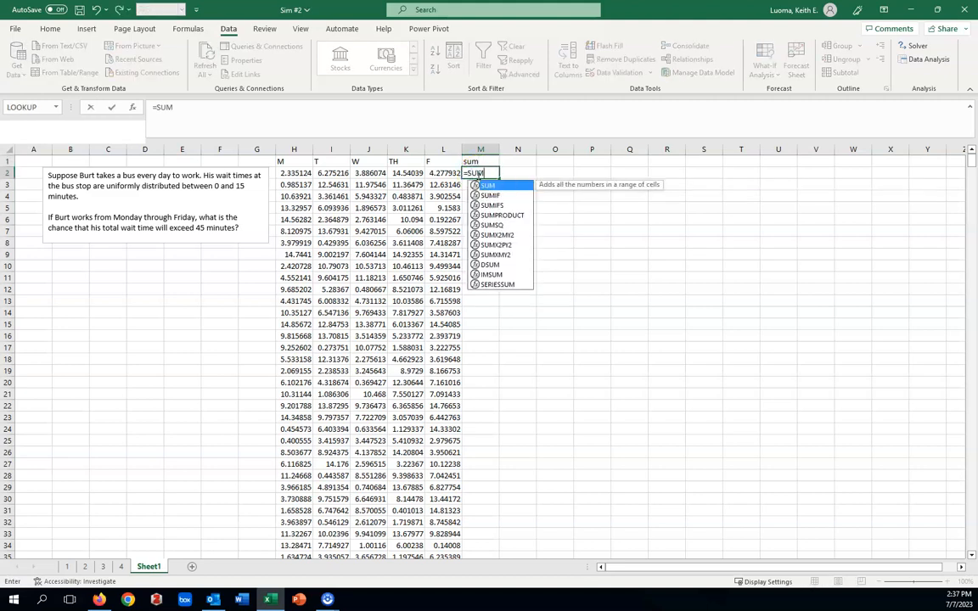
left_click(489, 186)
double_click(489, 186)
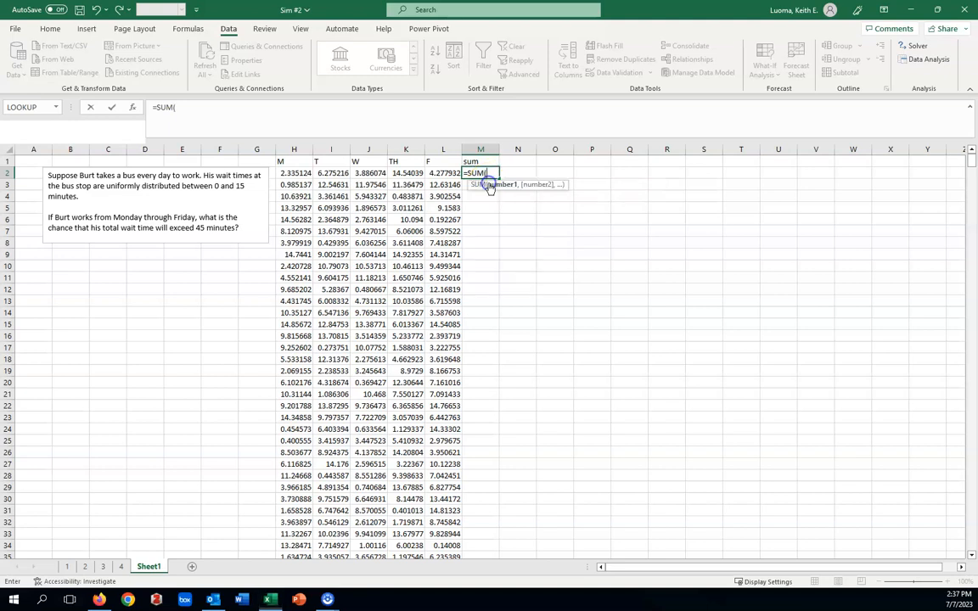
left_click_drag(296, 173, 428, 171)
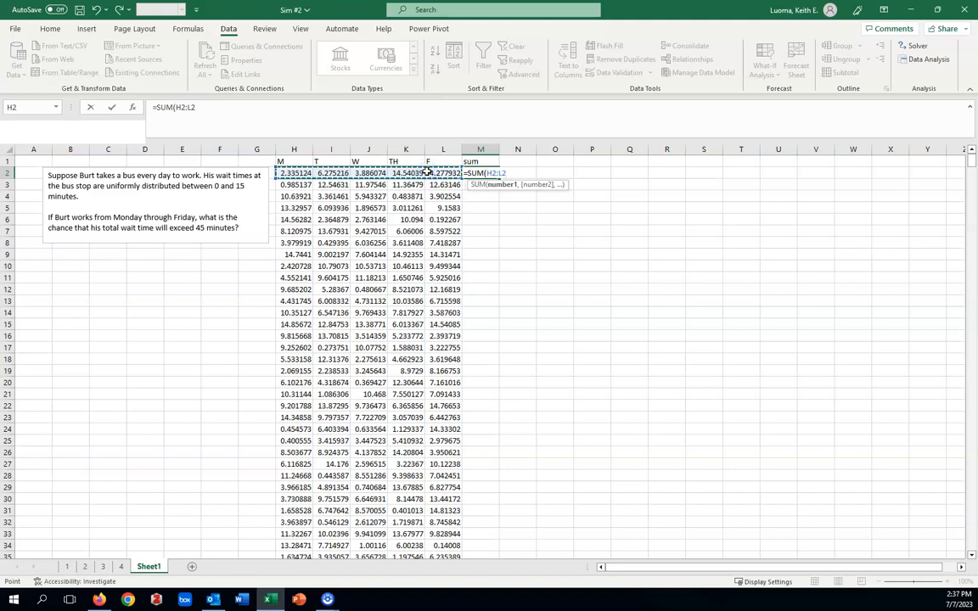
type(")")
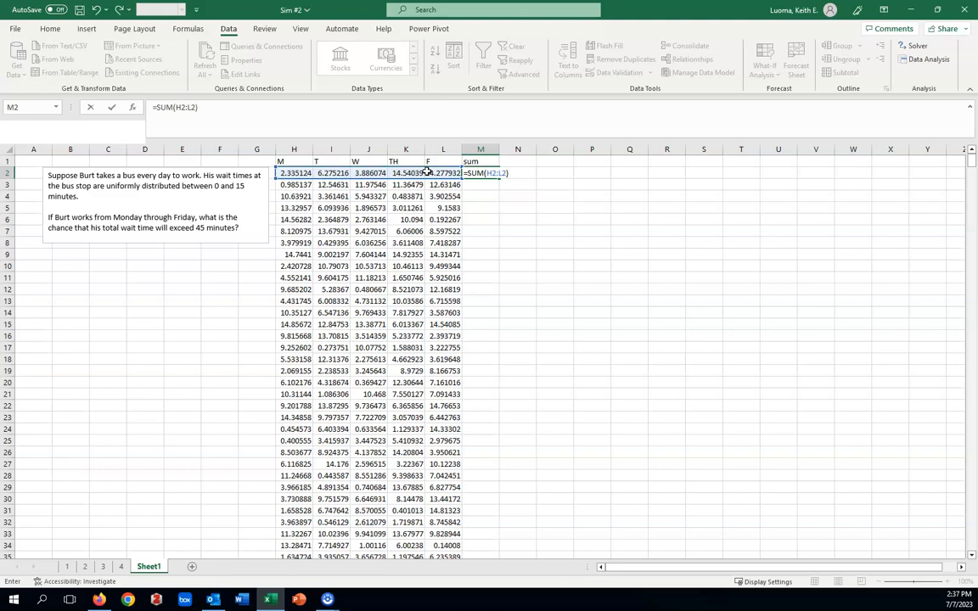
key("Return")
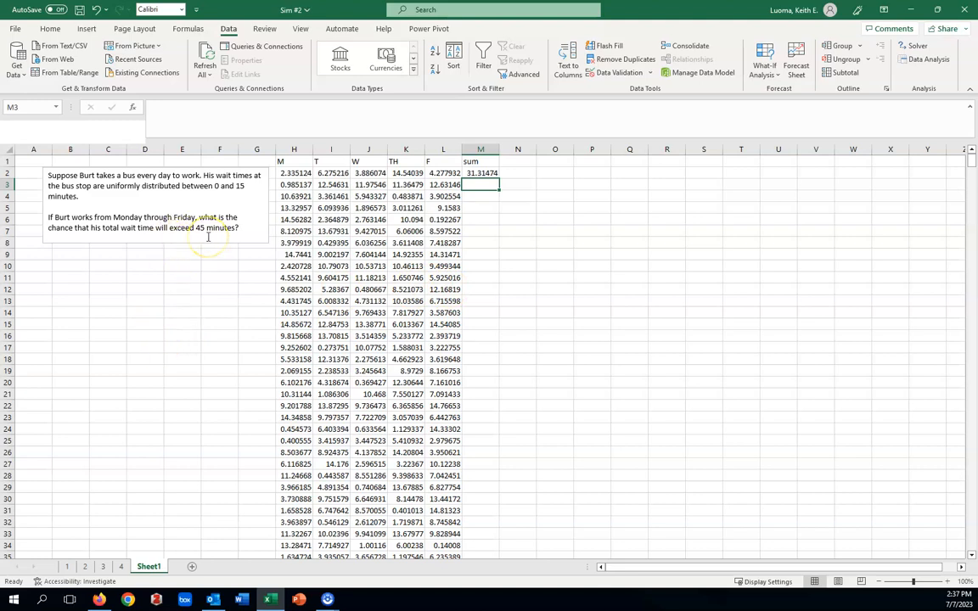
left_click(491, 174)
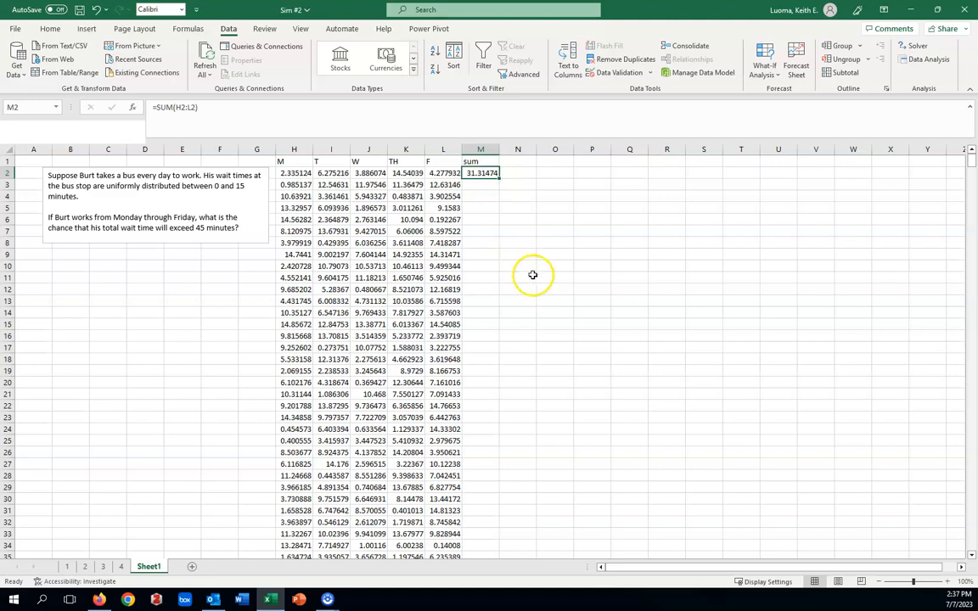
double_click(499, 177)
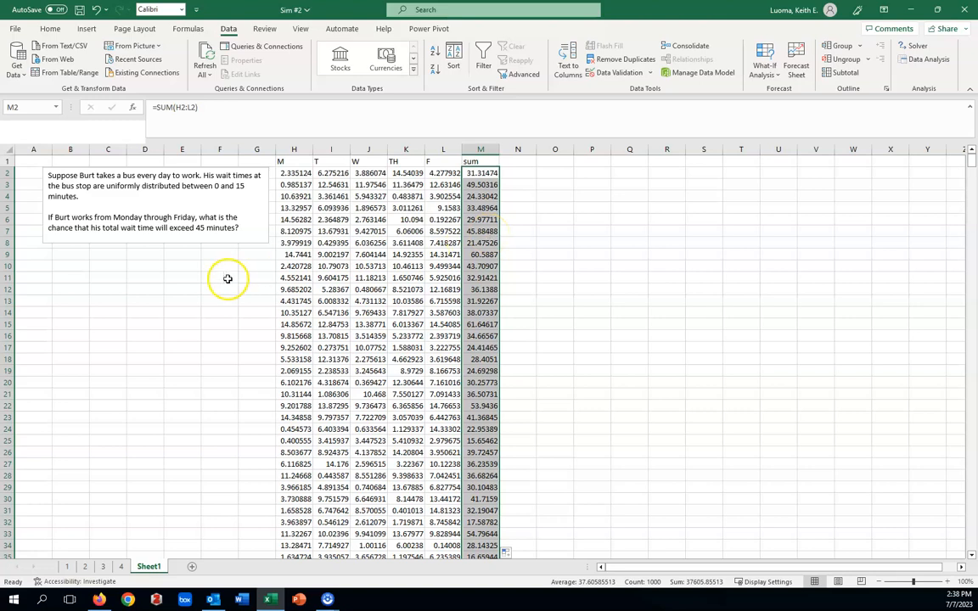
Enter the label P(sum>45) in cell O2.
left_click(554, 173)
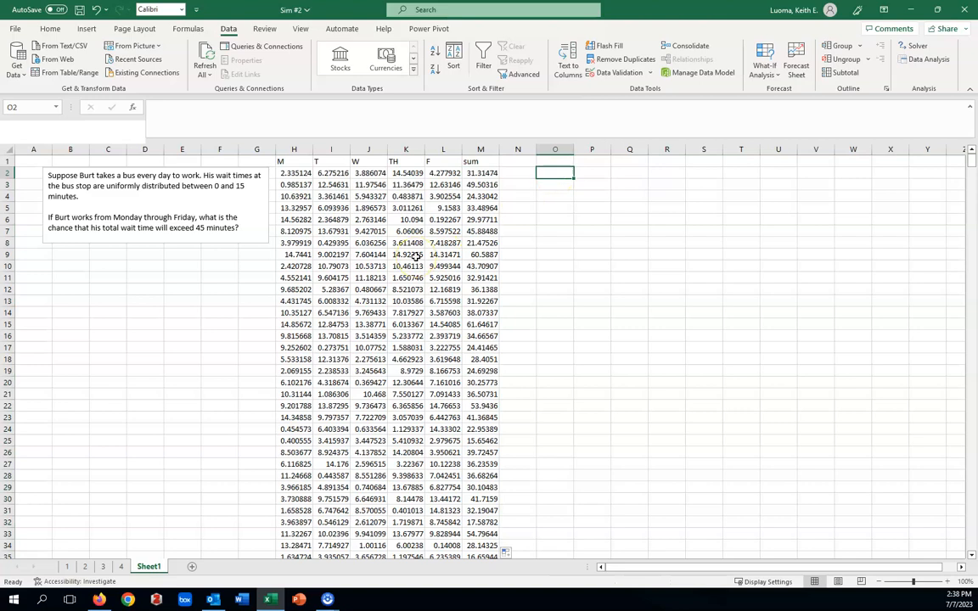
type("p")
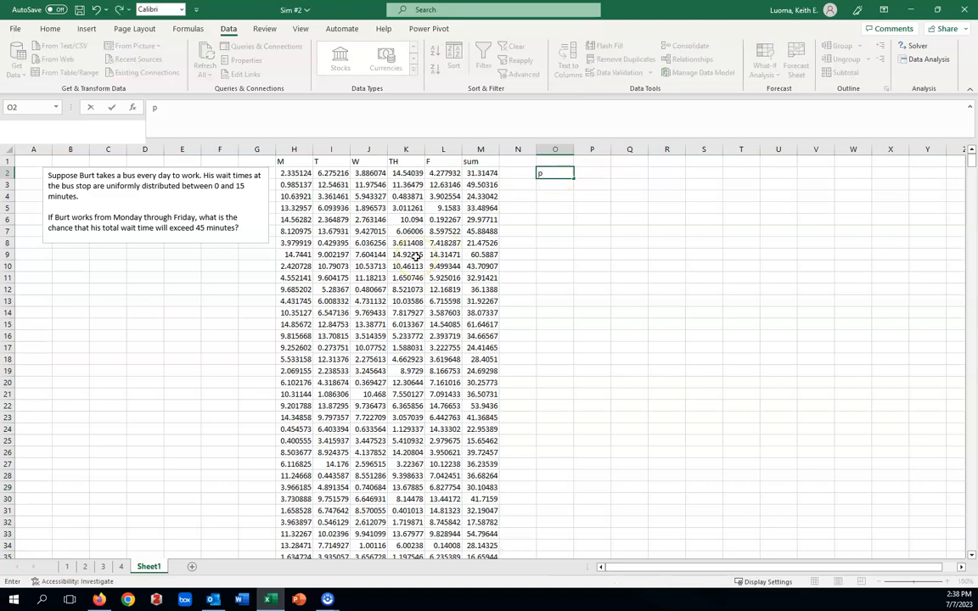
key("BackSpace")
type("P(sum>45)")
In cell O4, begin a formula counting the weekly sums in column M above 45, with =COUNTIF(M:M,">45").
left_click(548, 198)
type("=")
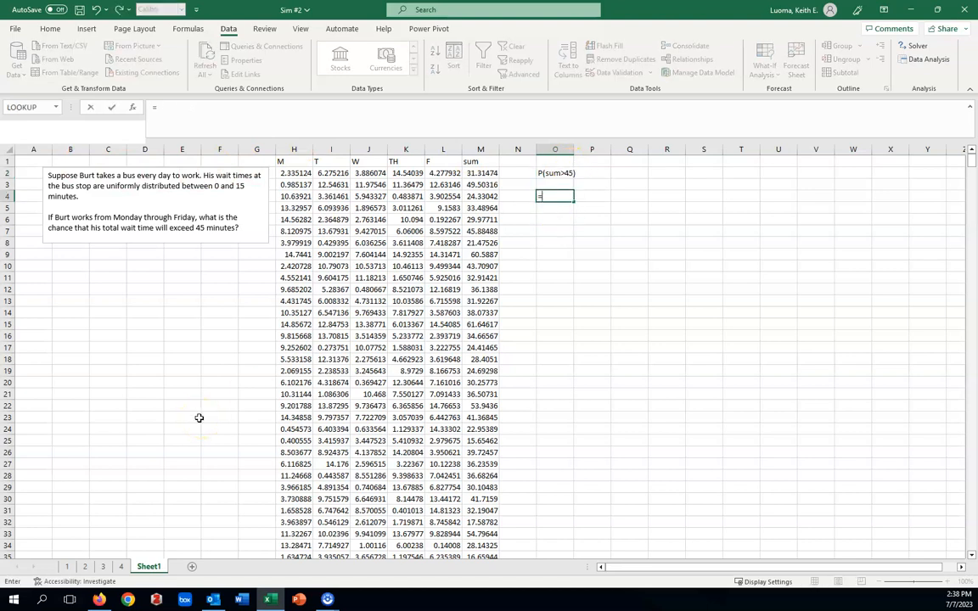
type("counti")
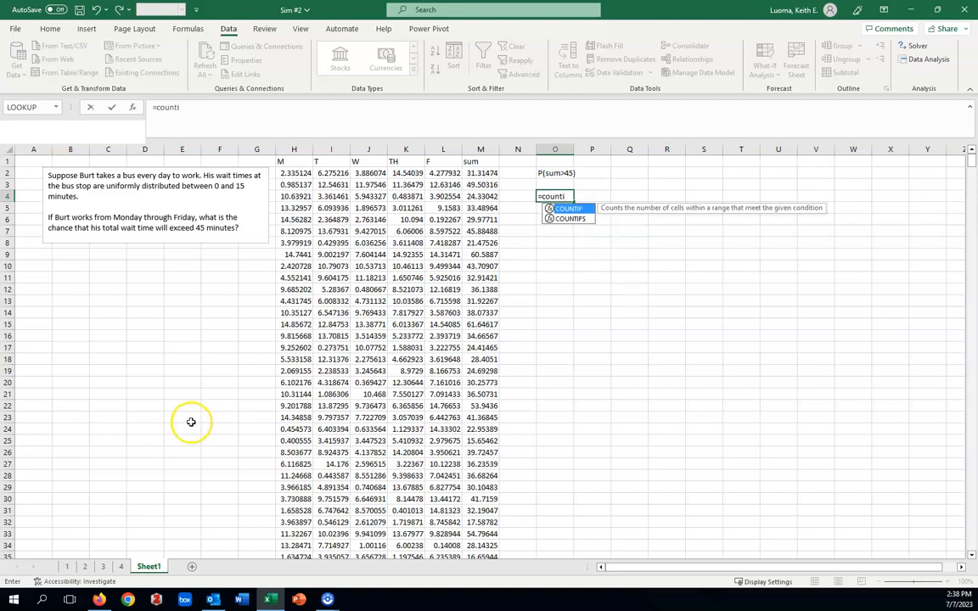
double_click(558, 210)
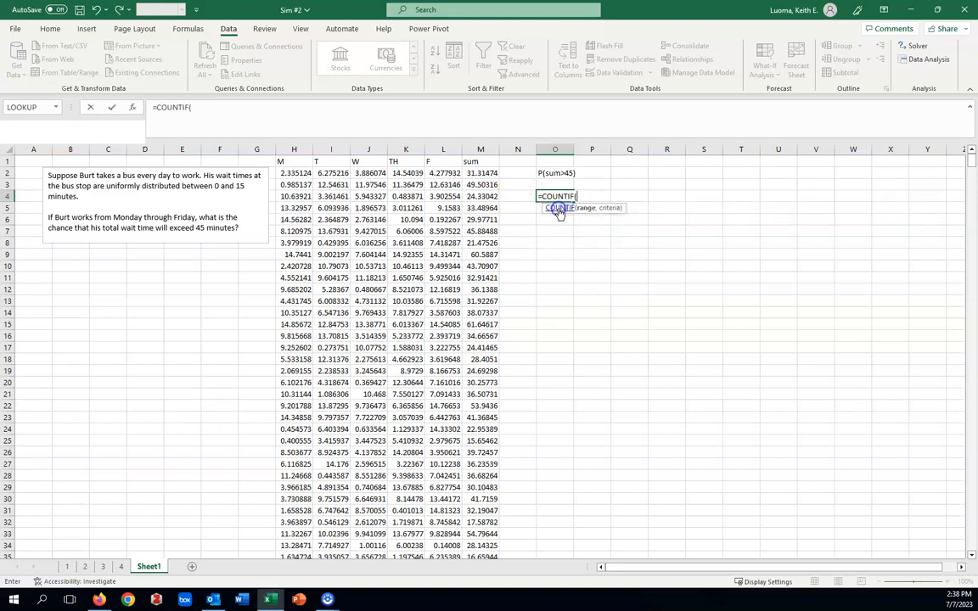
left_click(481, 149)
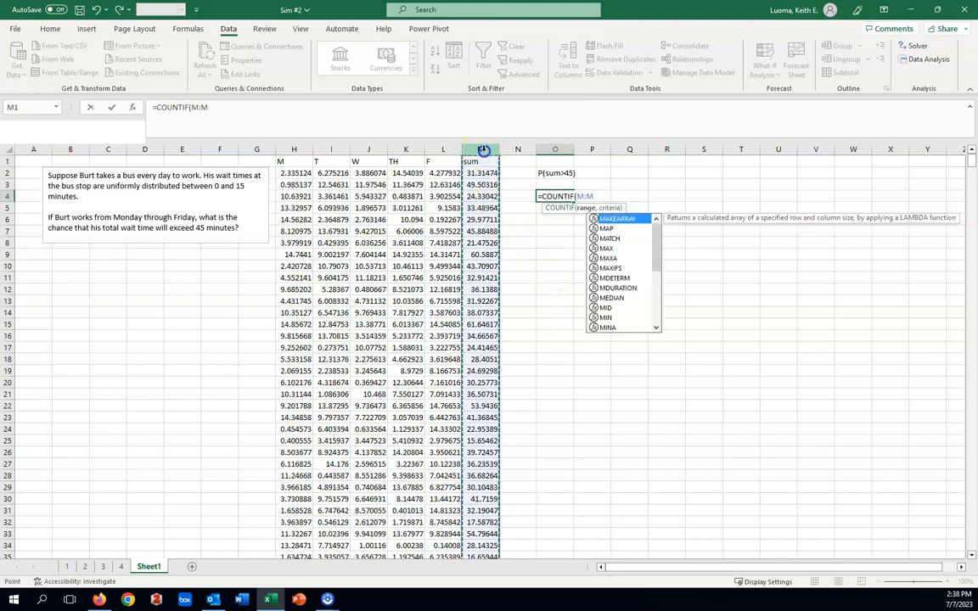
type(",\"")
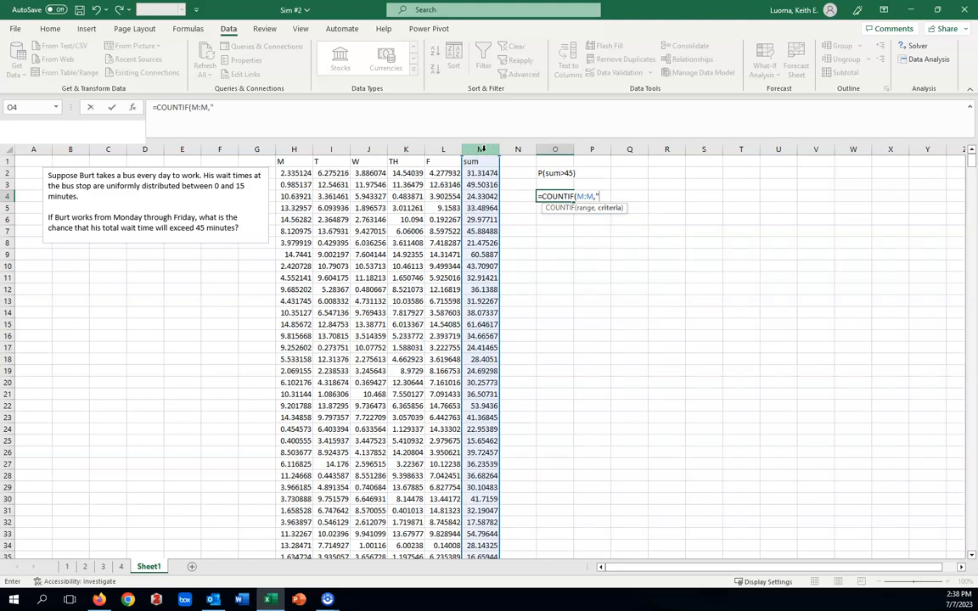
type(">45\")")
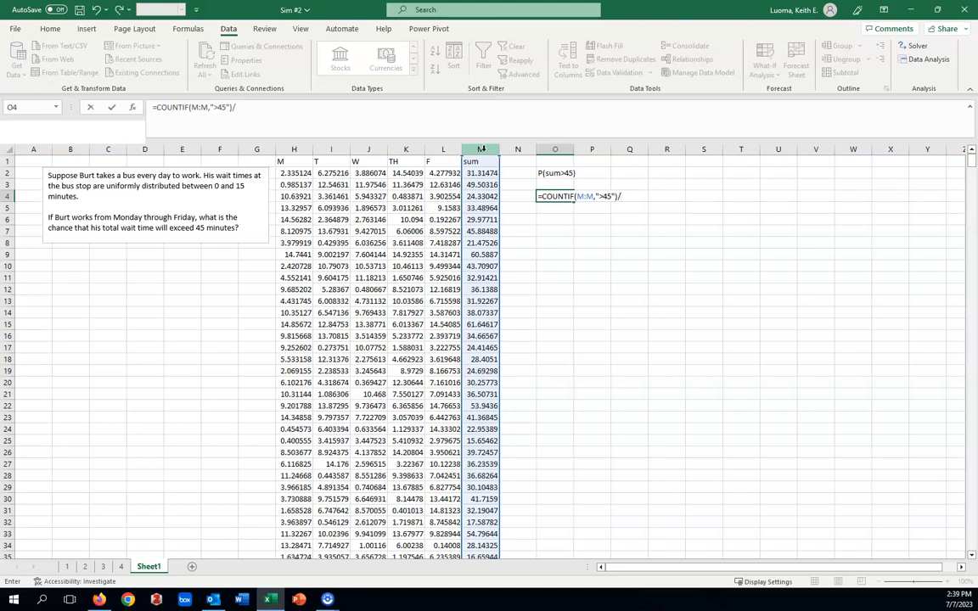
Complete the O4 formula by dividing that count by the number of simulated weeks, with /COUNT(J:J).
type("/coun")
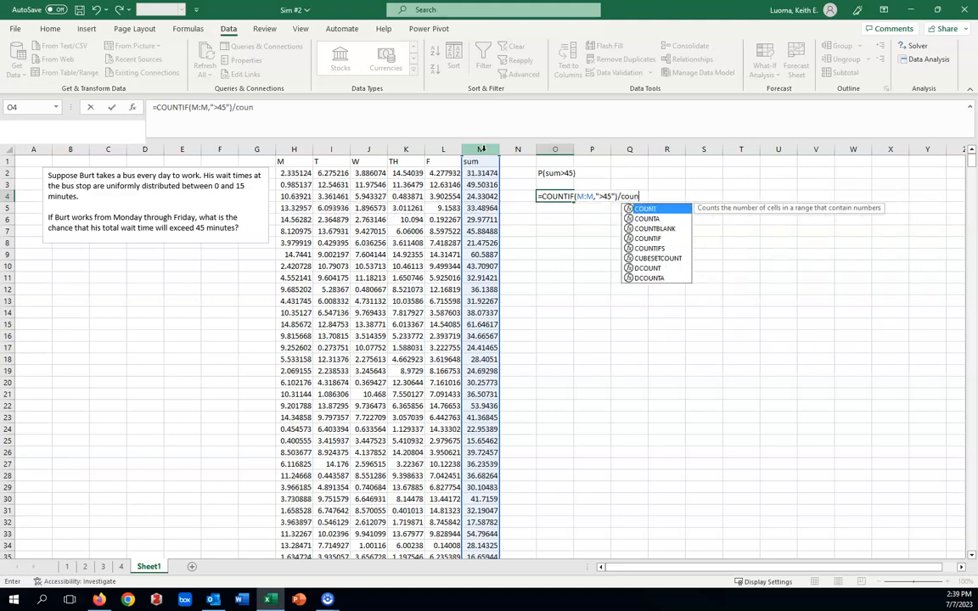
double_click(647, 208)
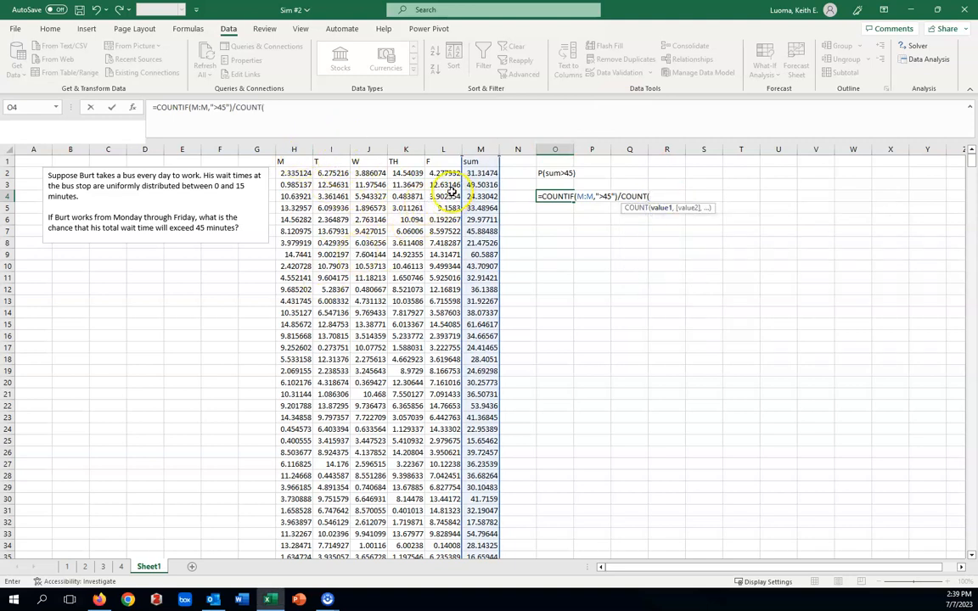
left_click(365, 149)
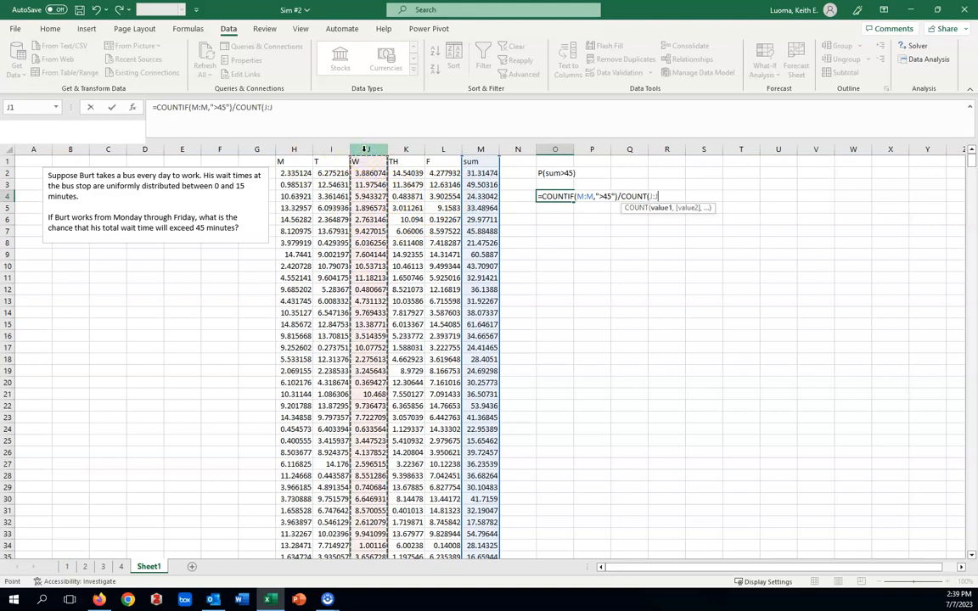
type(")")
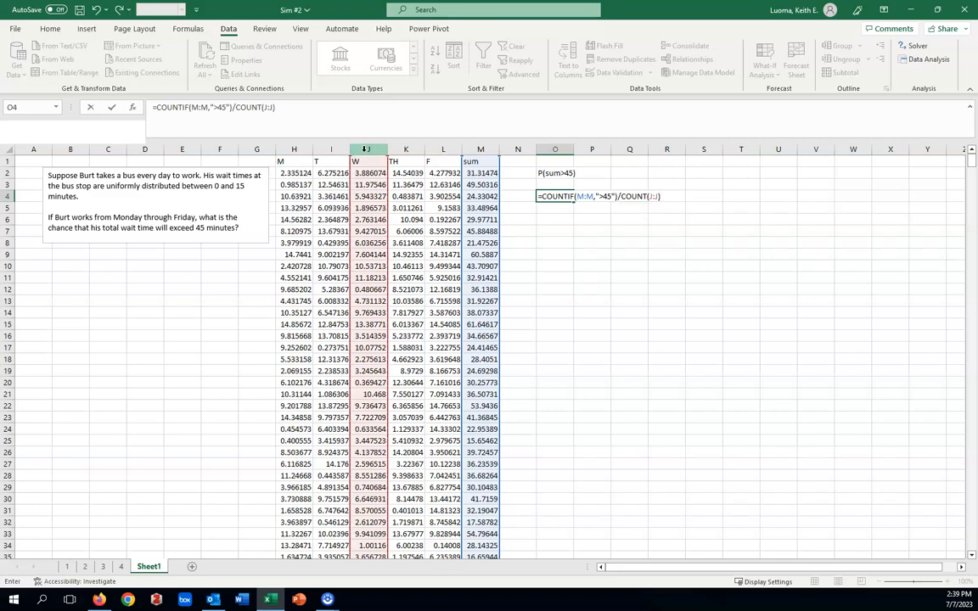
key("Return")
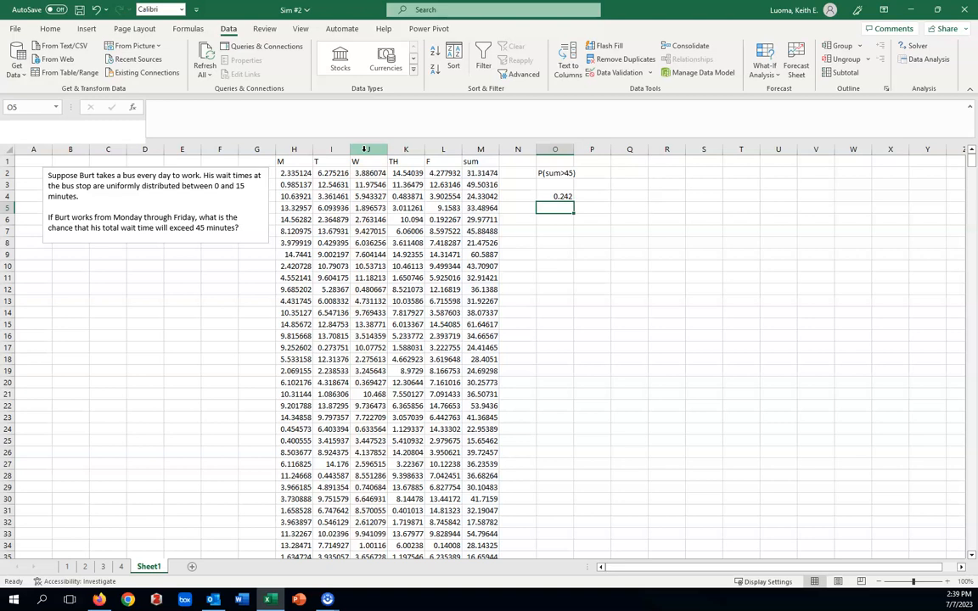